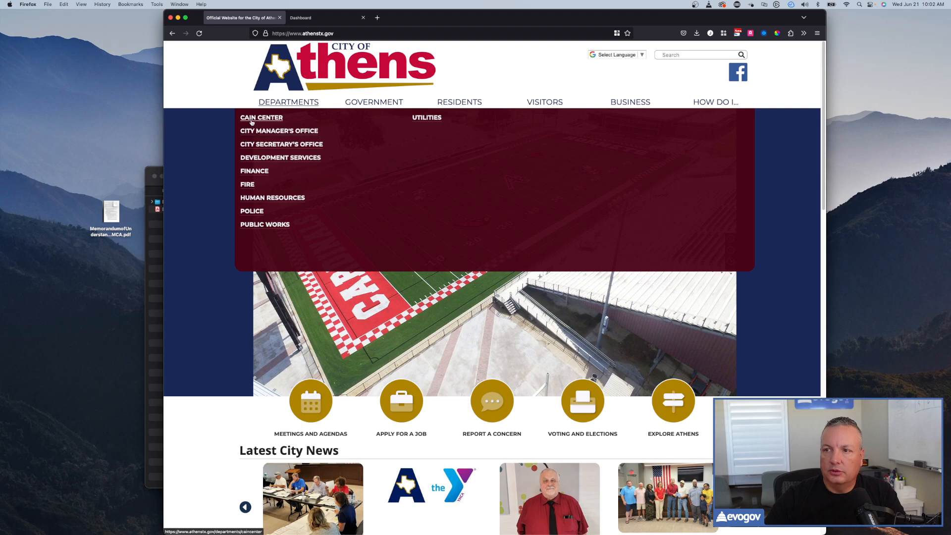
- View the Cain Center department page and arrange the Desktop window and MemorandumofUnderstandwithYMCA.pdf beside the browser
{"action": "left_click", "coordinate": [262, 118]}
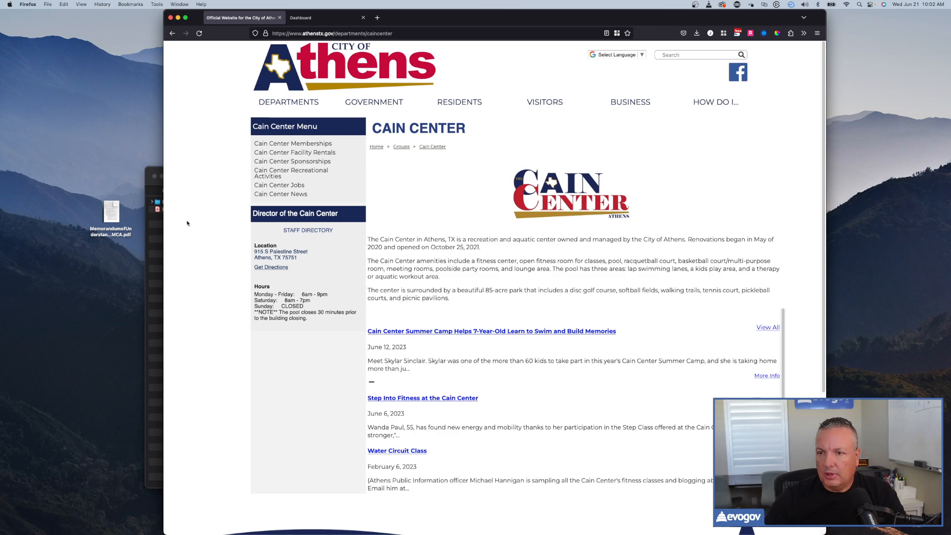
{"action": "left_click_drag", "start_coordinate": [112, 217], "coordinate": [108, 226]}
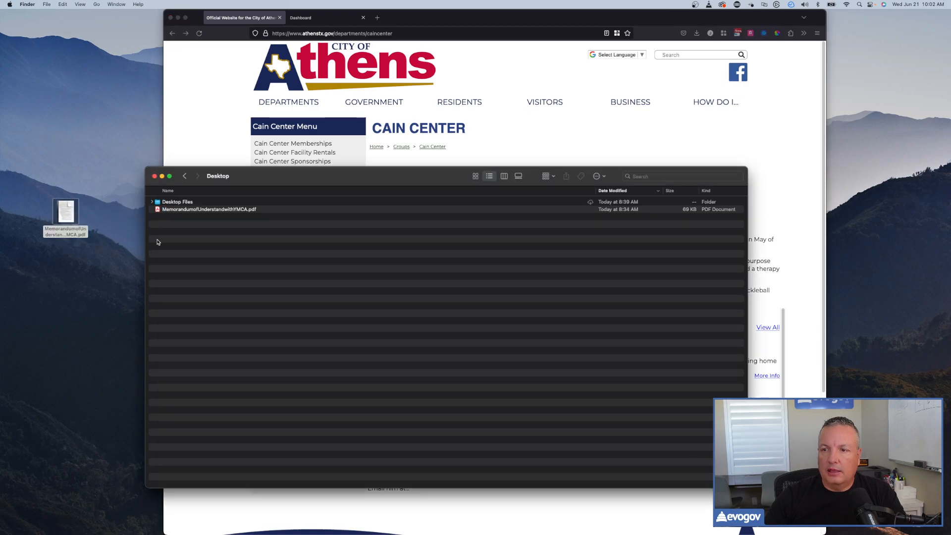
{"action": "left_click", "coordinate": [160, 241]}
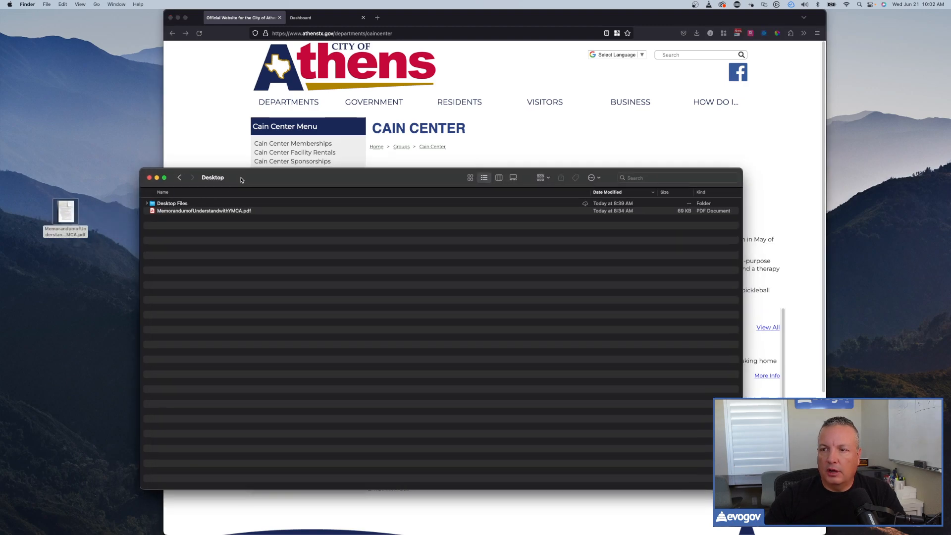
{"action": "left_click_drag", "start_coordinate": [243, 180], "coordinate": [208, 182]}
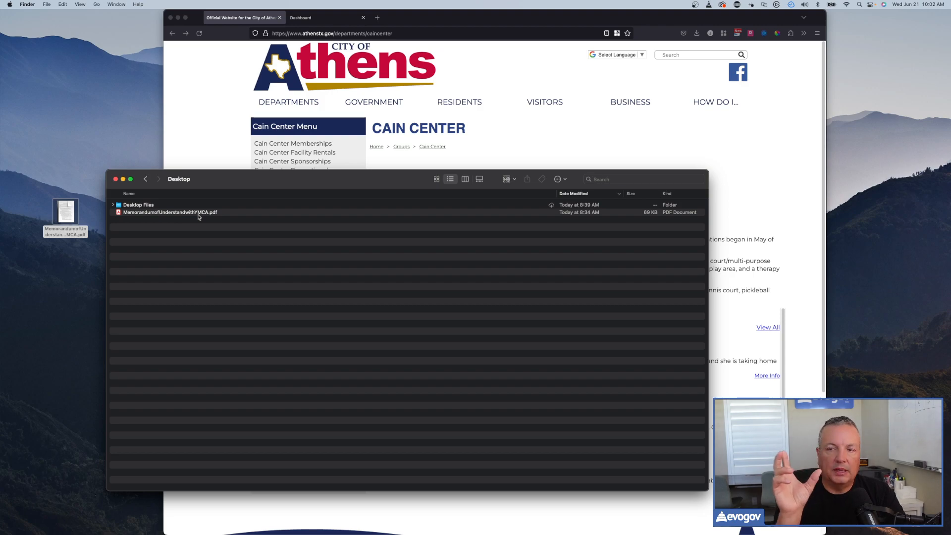
{"action": "left_click", "coordinate": [200, 164]}
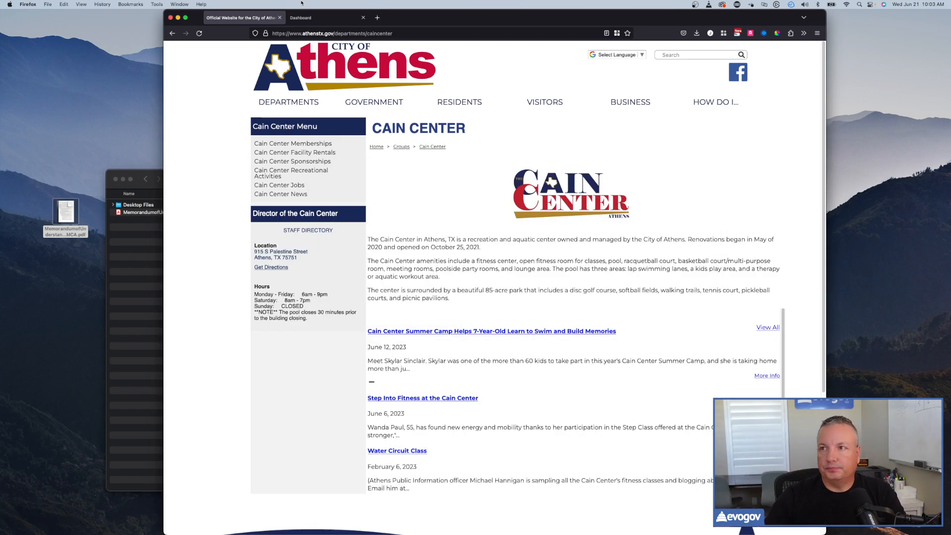
- Open the Cain_Center folder inside Departments in the dashboard's media library
{"action": "left_click", "coordinate": [317, 17]}
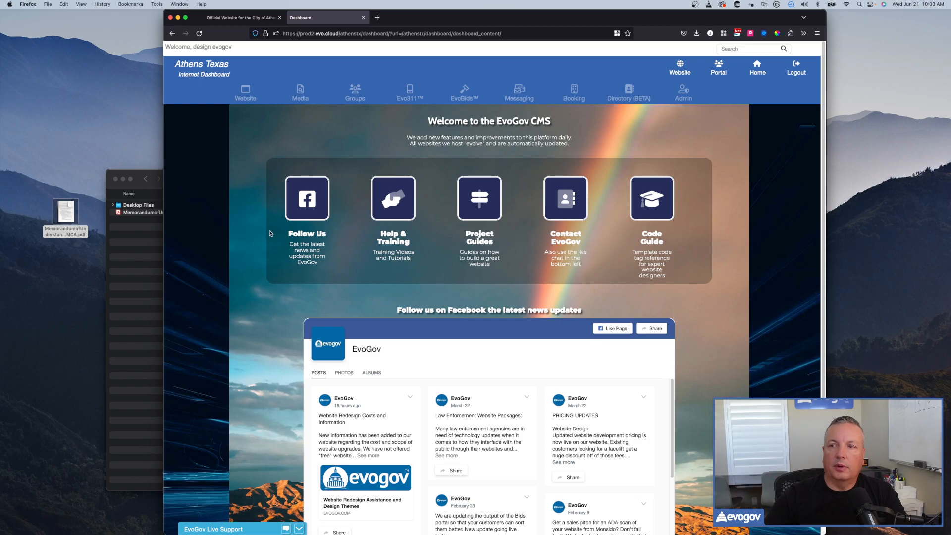
{"action": "left_click", "coordinate": [306, 99]}
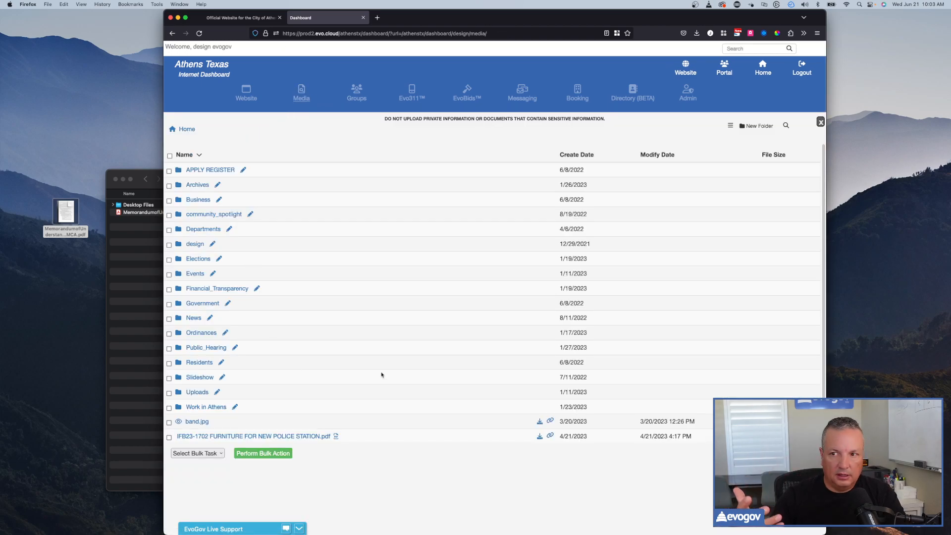
{"action": "left_click", "coordinate": [196, 230]}
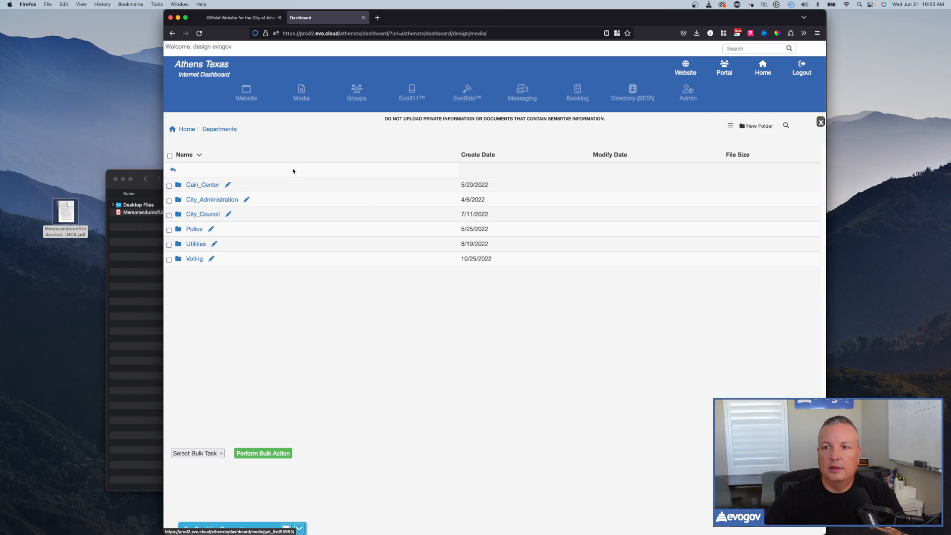
{"action": "left_click", "coordinate": [202, 180]}
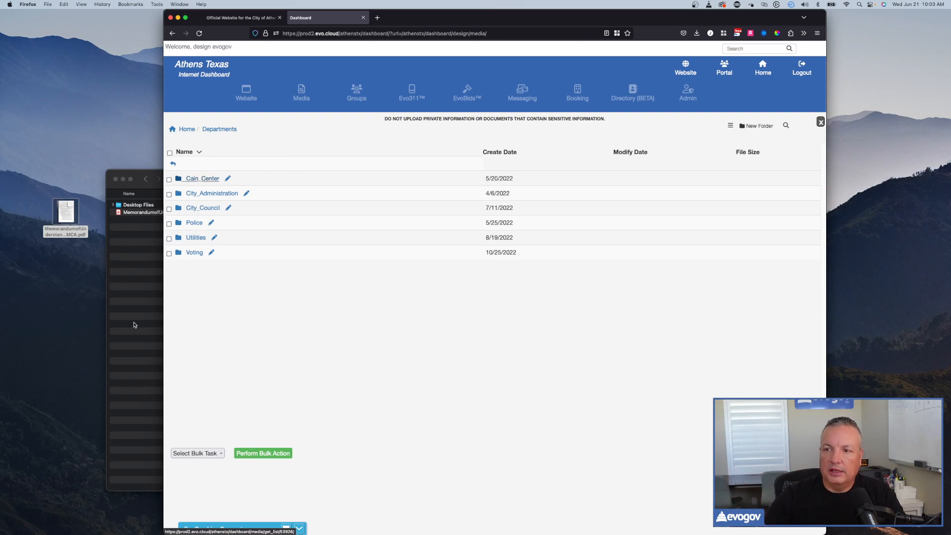
- Upload MemorandumofUnderstandwithYMCA.pdf from the desktop into the Cain_Center media folder and copy the uploaded file's link
{"action": "left_click", "coordinate": [122, 270]}
{"action": "left_click_drag", "start_coordinate": [198, 179], "coordinate": [134, 317]}
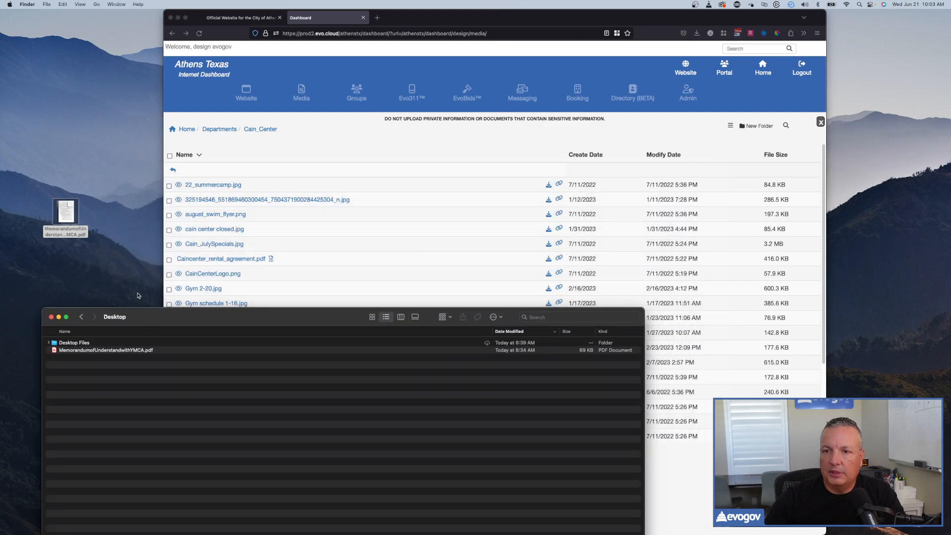
{"action": "left_click", "coordinate": [72, 211]}
{"action": "left_click_drag", "start_coordinate": [68, 213], "coordinate": [364, 231]}
{"action": "left_click", "coordinate": [383, 135]}
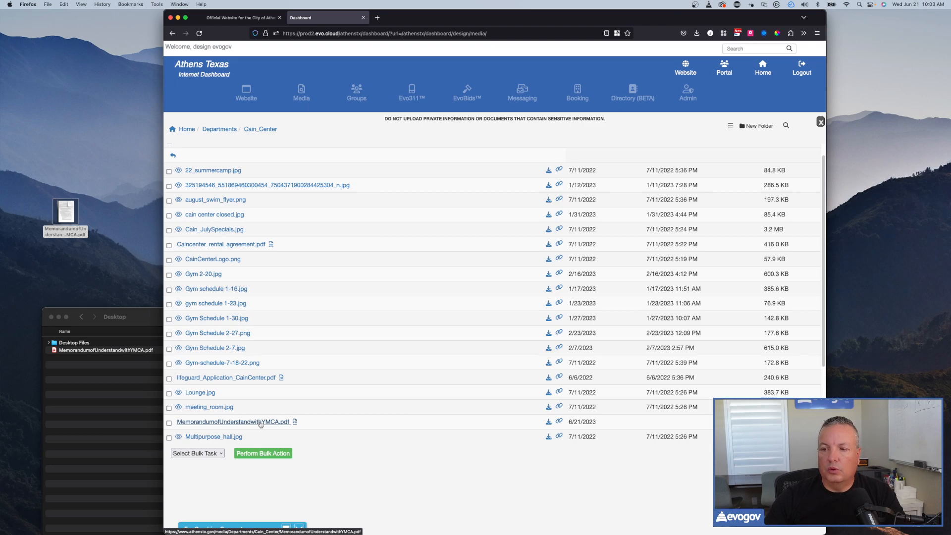
{"action": "scroll", "coordinate": [260, 423], "scroll_direction": "down", "scroll_amount": 2}
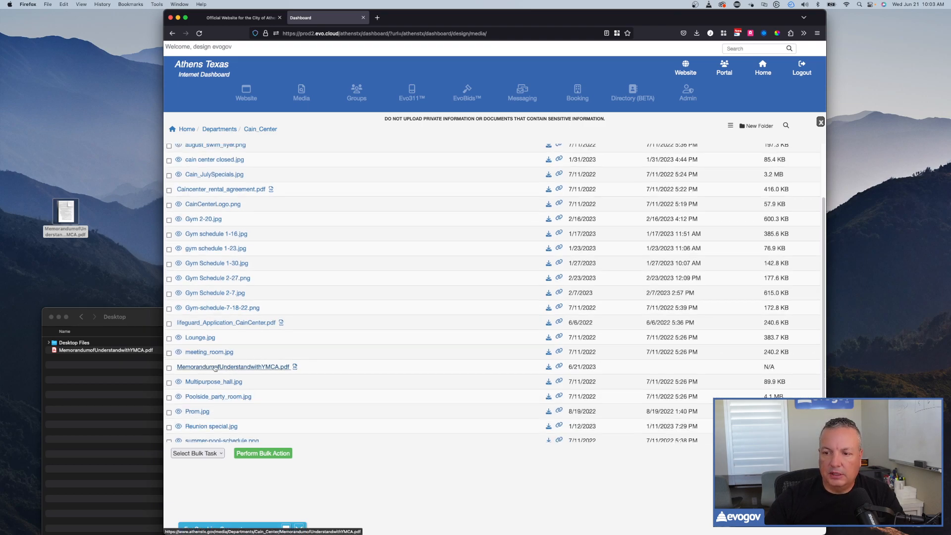
{"action": "left_click", "coordinate": [560, 367]}
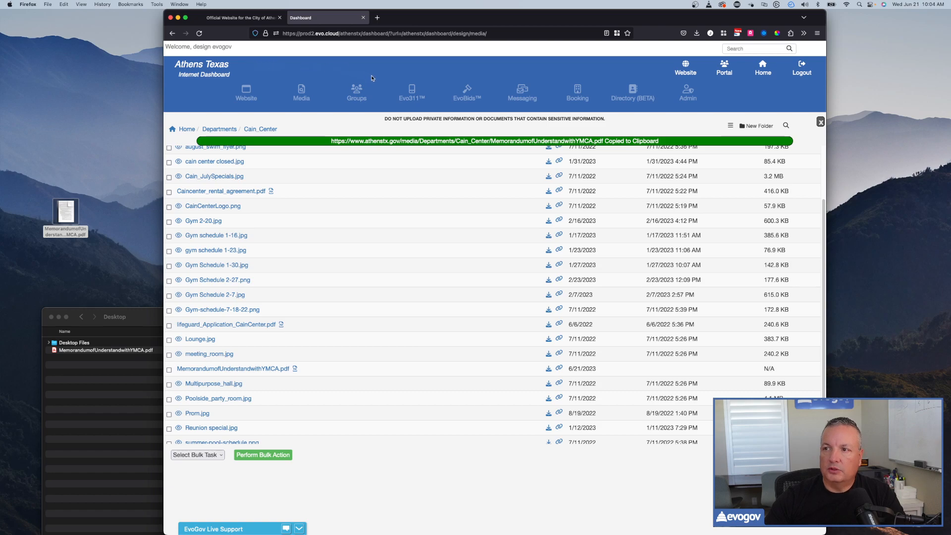
- Open the Cain Center department group for editing and bring up its menu items
{"action": "mouse_move", "coordinate": [358, 98]}
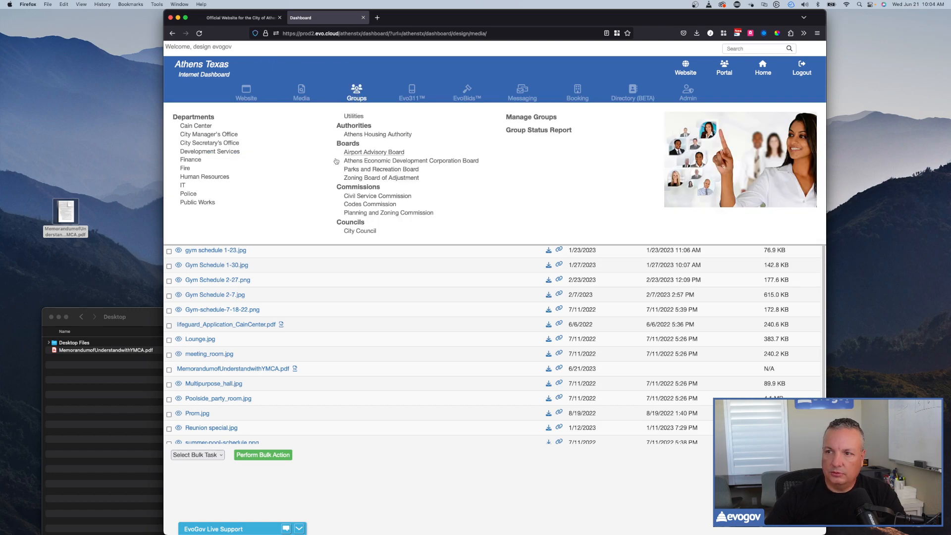
{"action": "left_click", "coordinate": [196, 127]}
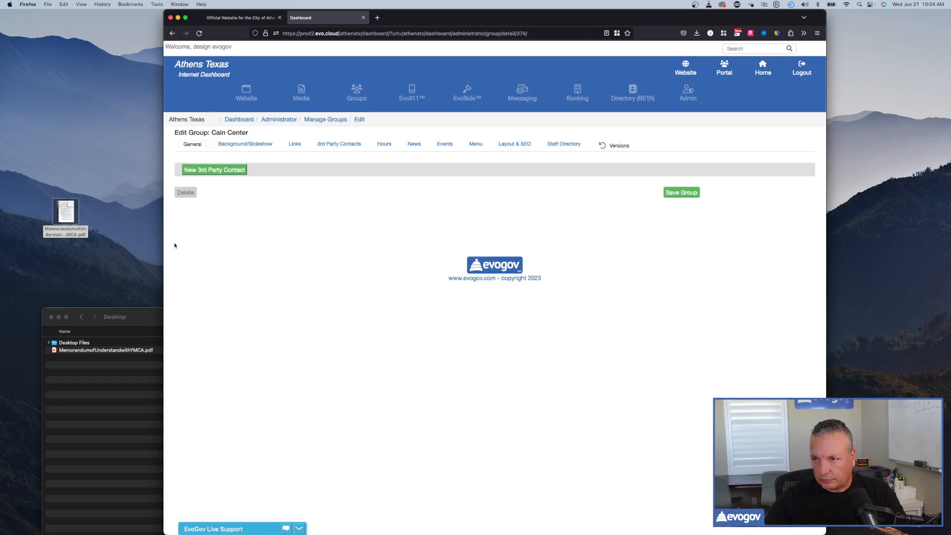
{"action": "scroll", "coordinate": [660, 268], "scroll_direction": "down", "scroll_amount": 1}
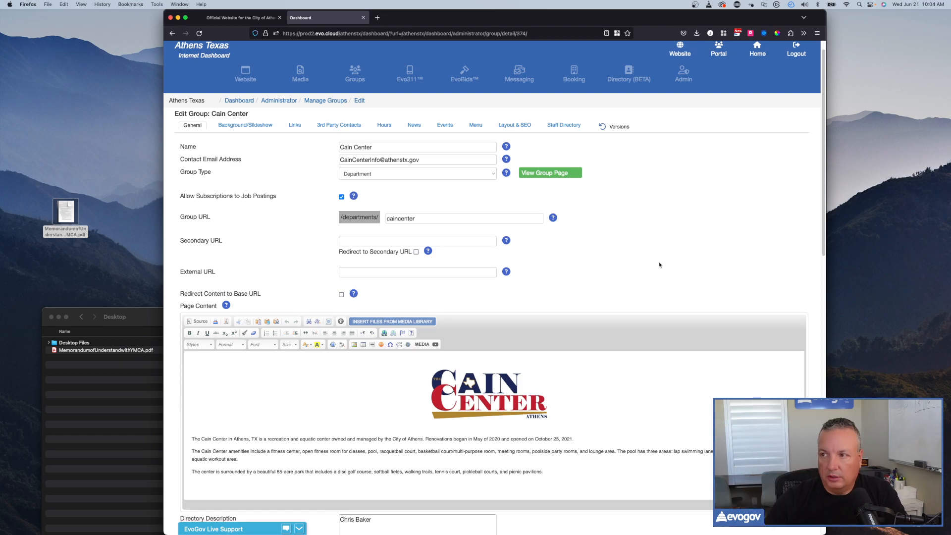
{"action": "left_click", "coordinate": [476, 125]}
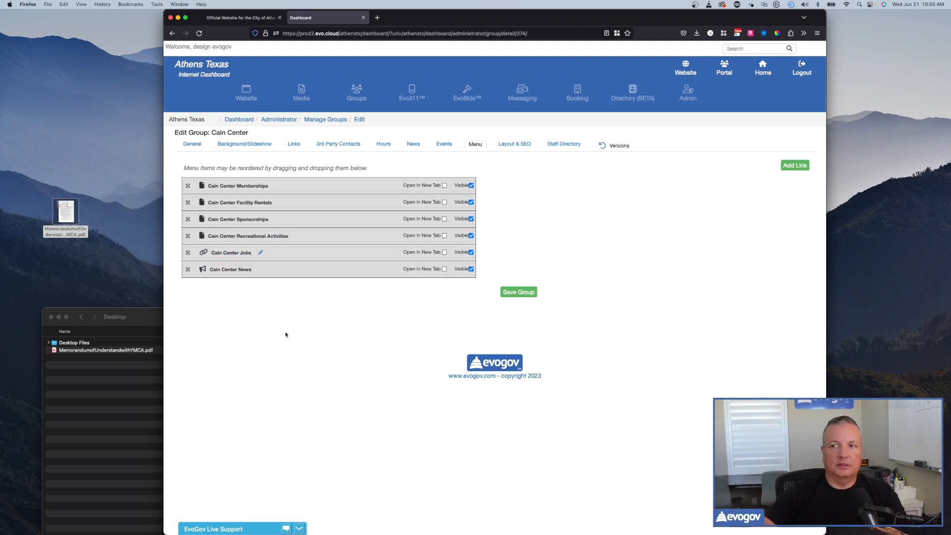
{"action": "mouse_move", "coordinate": [291, 221]}
{"action": "left_mouse_down"}
{"action": "mouse_move", "coordinate": [292, 202]}
{"action": "mouse_move", "coordinate": [292, 226]}
{"action": "left_mouse_up"}
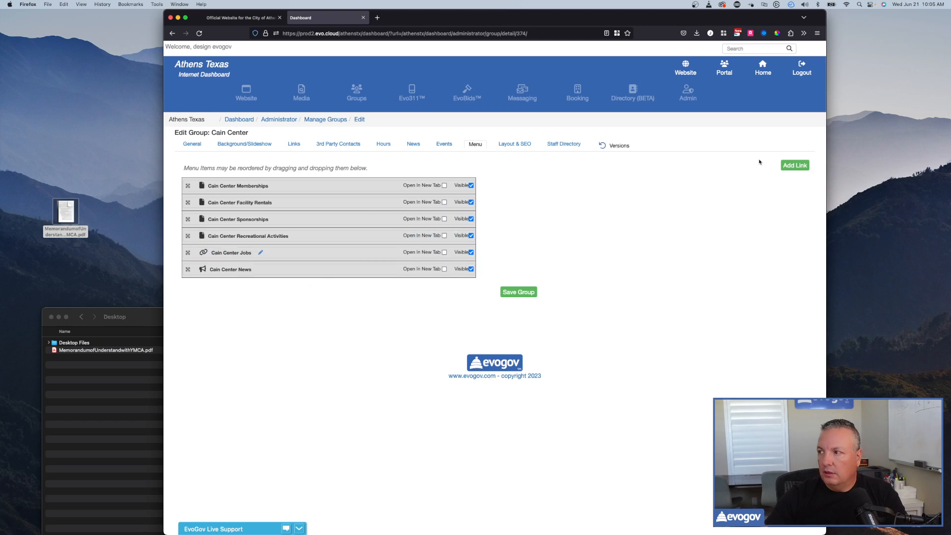
- Add a menu link labelled "Memorandum of Understanding with the YMCA" with the copied PDF address as its target
{"action": "left_click", "coordinate": [787, 168]}
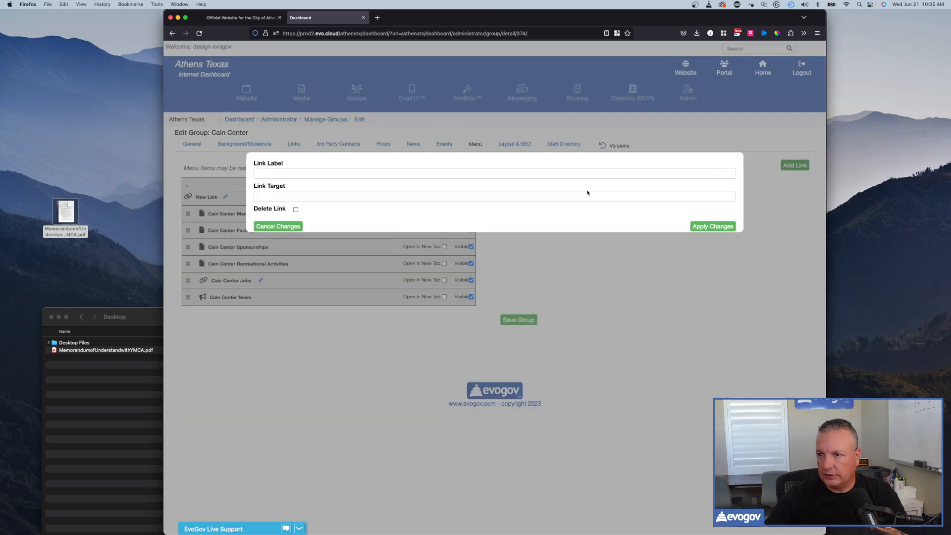
{"action": "left_click", "coordinate": [283, 175]}
{"action": "type", "text": "M"}
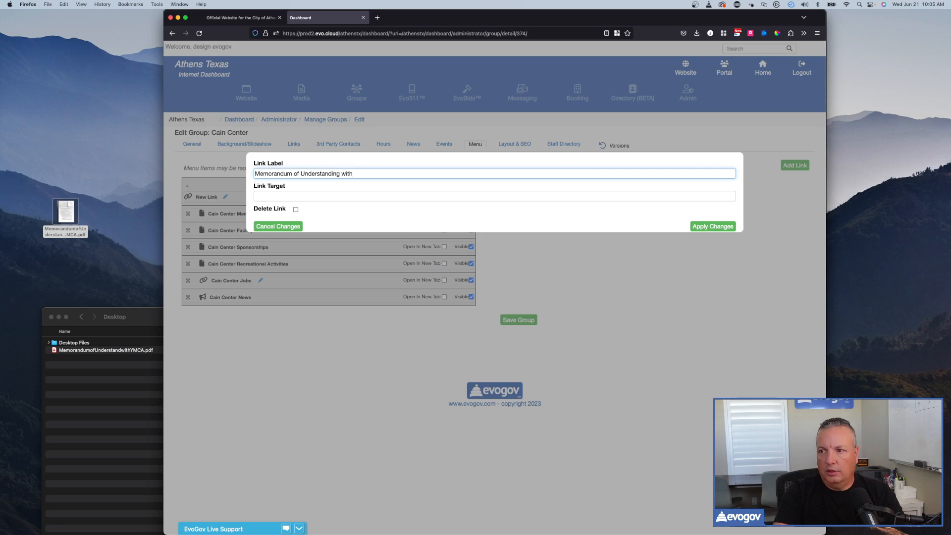
{"action": "type", "text": "MCA"}
{"action": "left_click", "coordinate": [283, 197]}
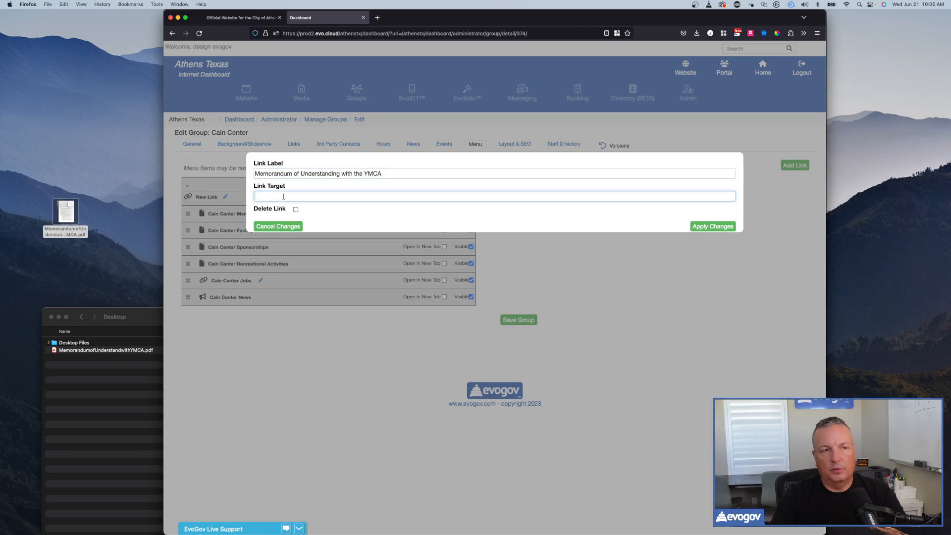
{"action": "key", "text": "super+v"}
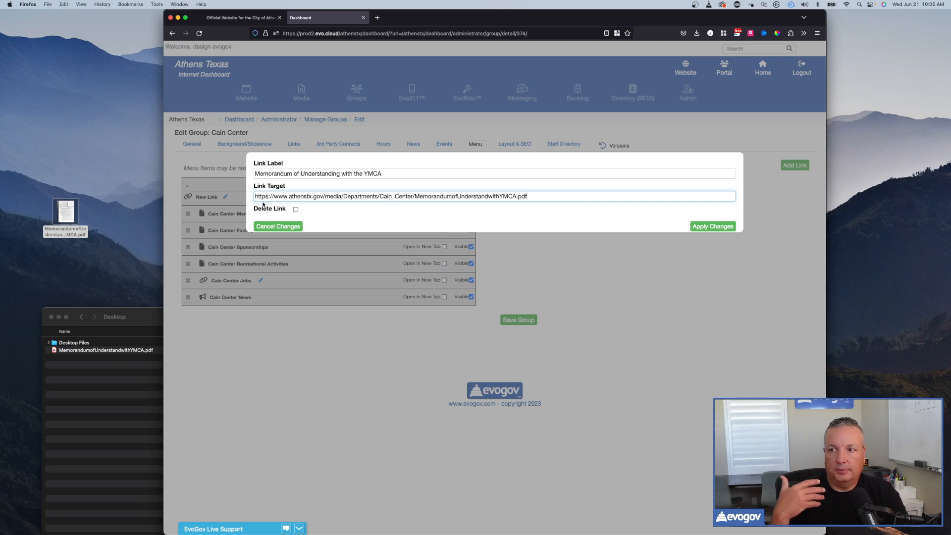
{"action": "left_click", "coordinate": [711, 226]}
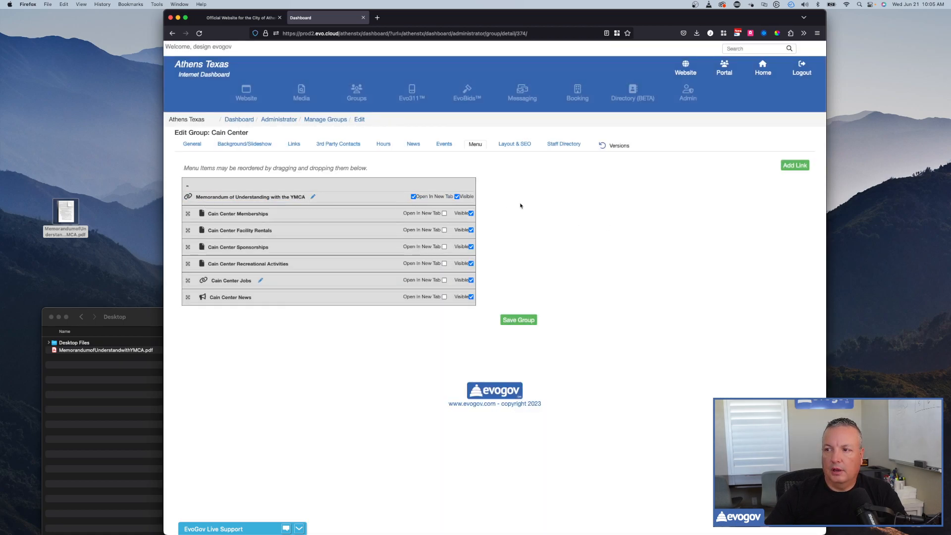
- Move the Memorandum of Understanding with the YMCA link below Cain Center News and save the group
{"action": "left_click", "coordinate": [444, 214]}
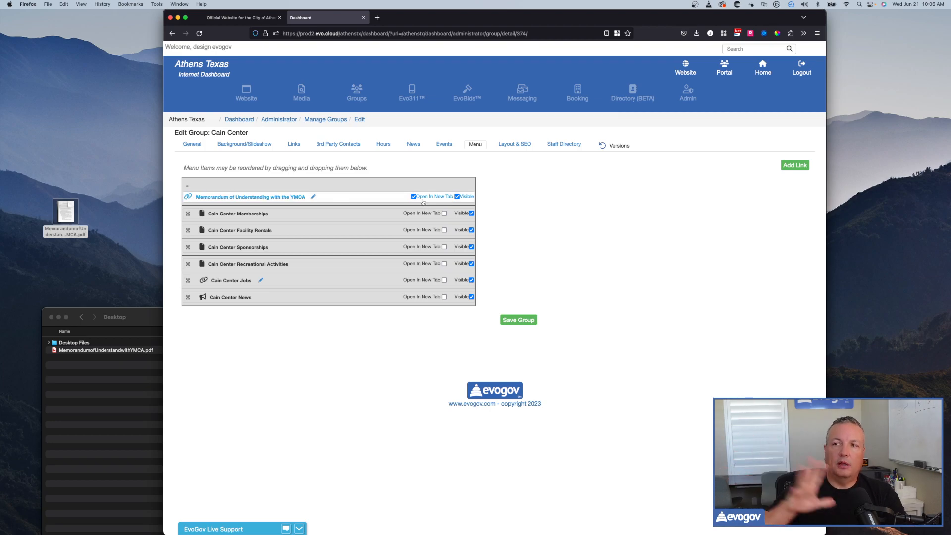
{"action": "left_click_drag", "start_coordinate": [343, 199], "coordinate": [347, 305]}
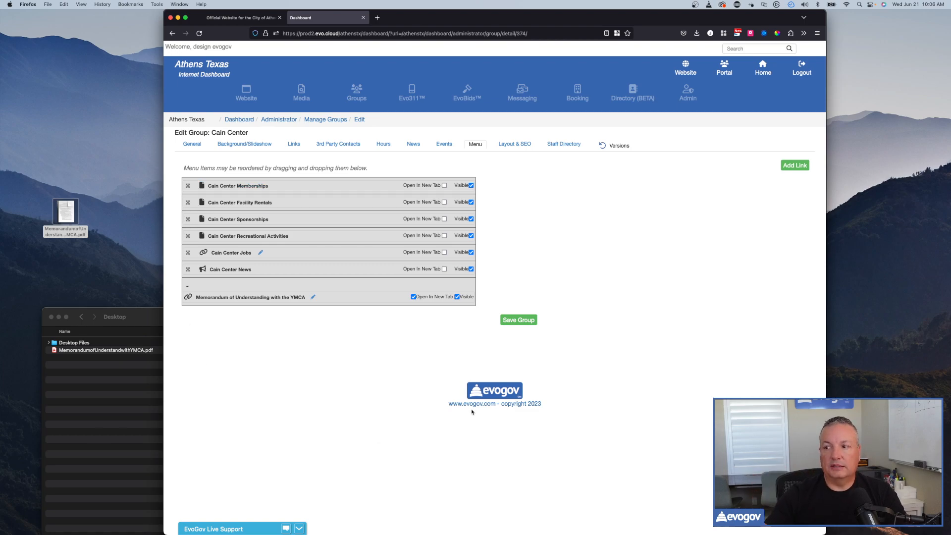
{"action": "left_click", "coordinate": [520, 323]}
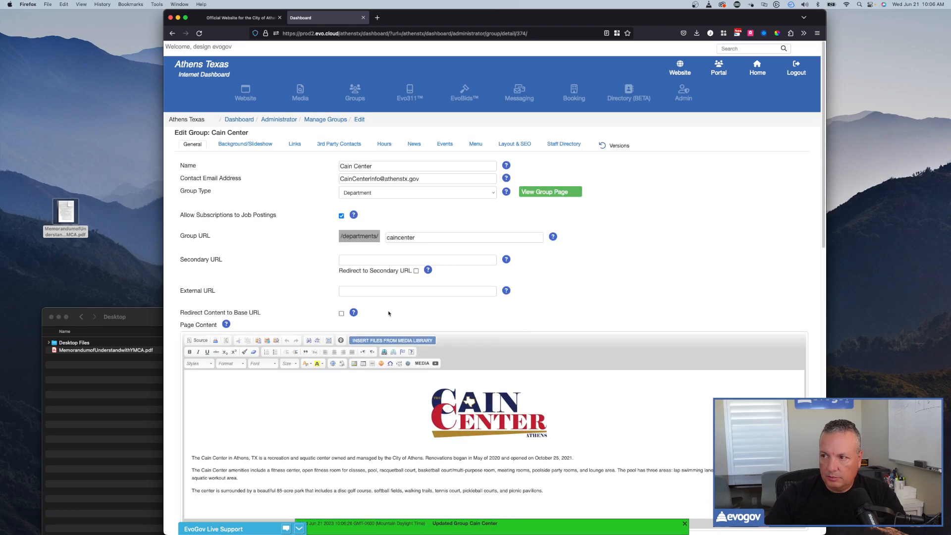
- View the live Cain Center group page and review the PDF behind its Memorandum of Understanding with the YMCA link
{"action": "scroll", "coordinate": [277, 293], "scroll_direction": "down", "scroll_amount": 5}
{"action": "scroll", "coordinate": [276, 293], "scroll_direction": "up", "scroll_amount": 4}
{"action": "scroll", "coordinate": [277, 293], "scroll_direction": "up", "scroll_amount": 1}
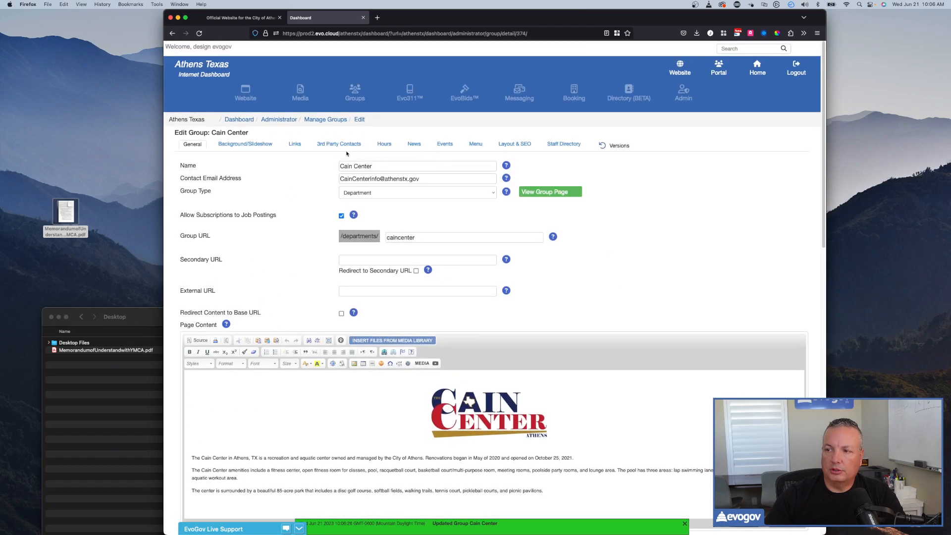
{"action": "left_click", "coordinate": [551, 197]}
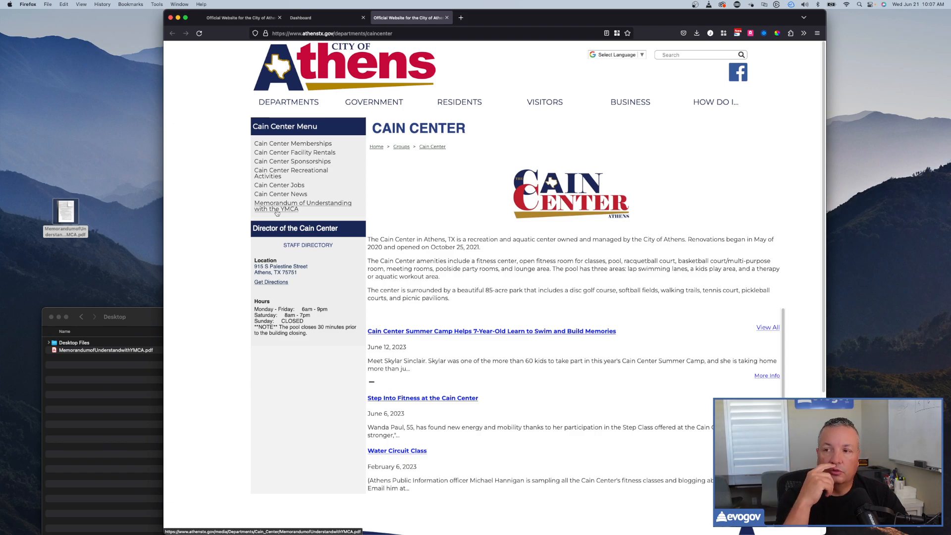
{"action": "left_click", "coordinate": [277, 208]}
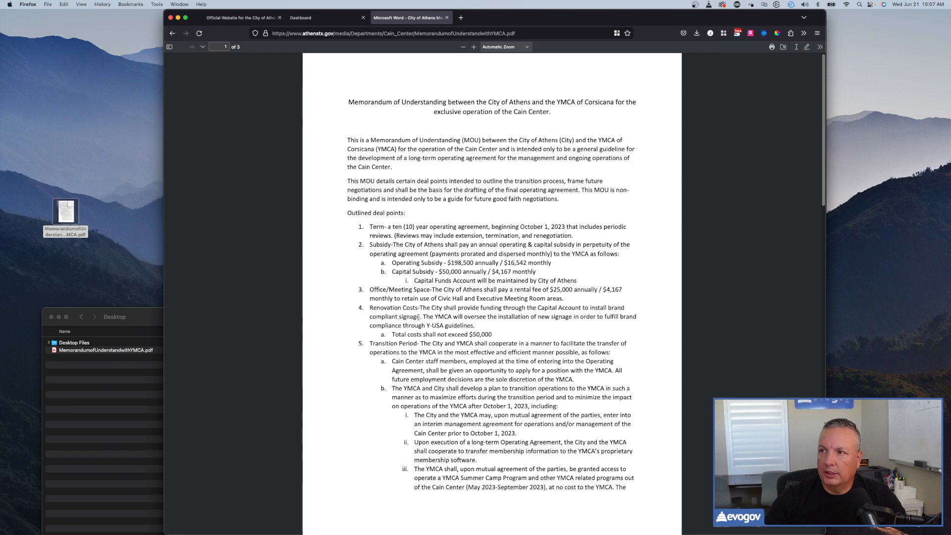
{"action": "scroll", "coordinate": [418, 317], "scroll_direction": "down", "scroll_amount": 5}
{"action": "scroll", "coordinate": [418, 317], "scroll_direction": "down", "scroll_amount": 3}
{"action": "scroll", "coordinate": [418, 297], "scroll_direction": "up", "scroll_amount": 9}
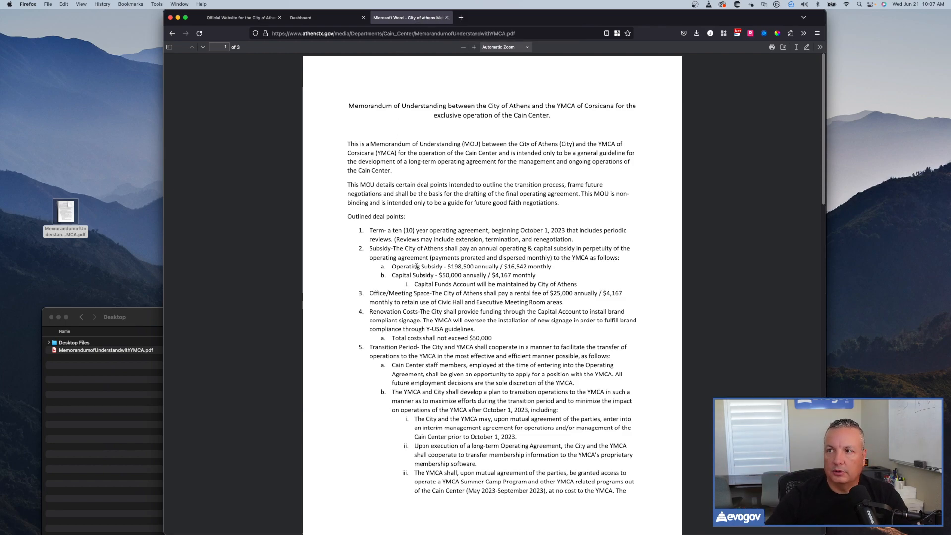
{"action": "left_click_drag", "start_coordinate": [347, 105], "coordinate": [550, 373]}
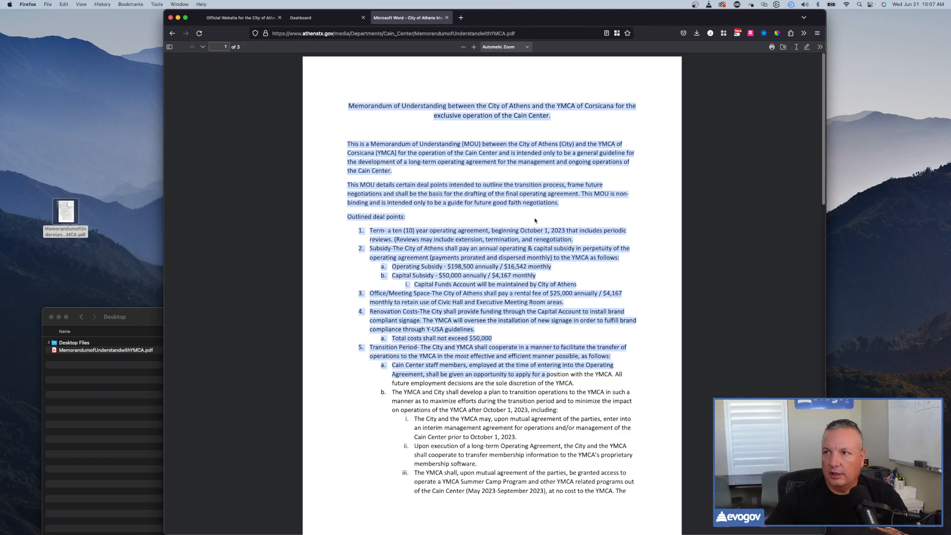
- Close the memorandum PDF and reopen the menu items of the Cain Center group
{"action": "left_click", "coordinate": [447, 17]}
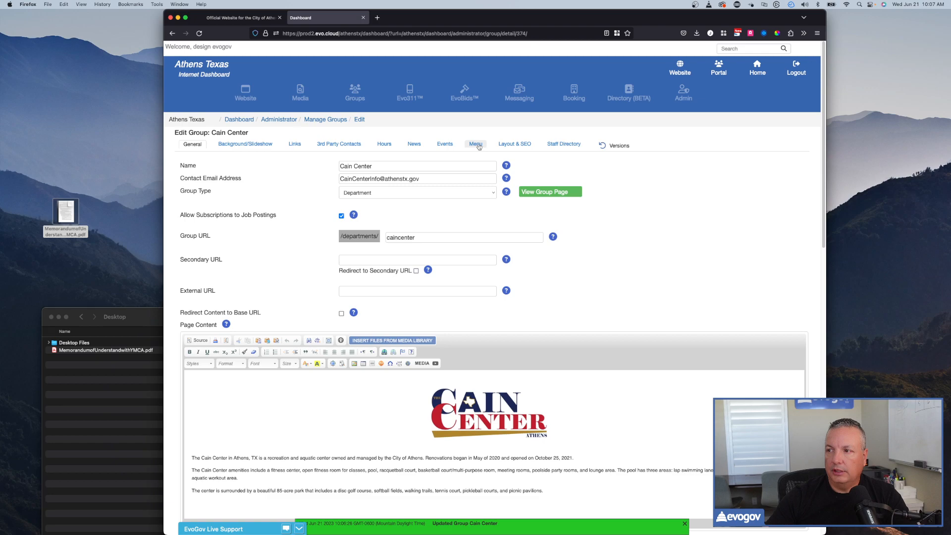
{"action": "left_click", "coordinate": [478, 146]}
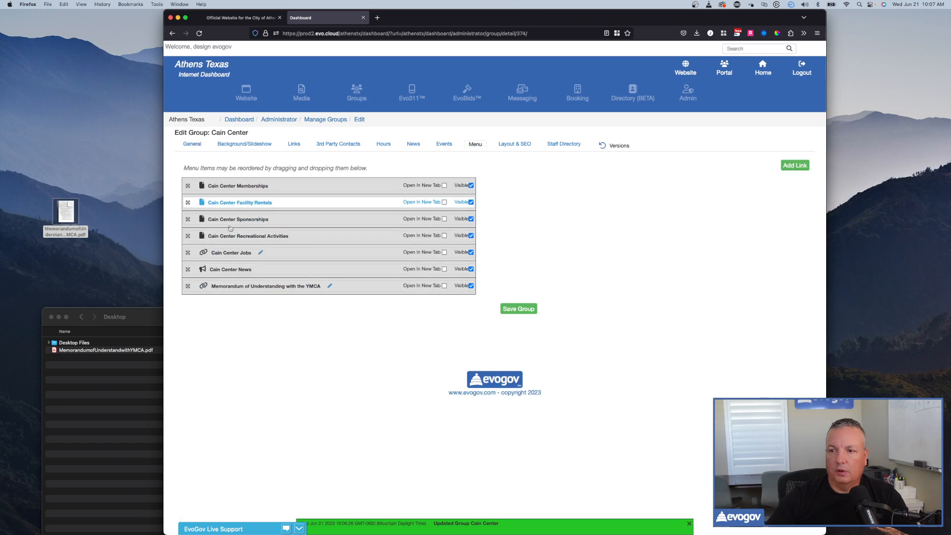